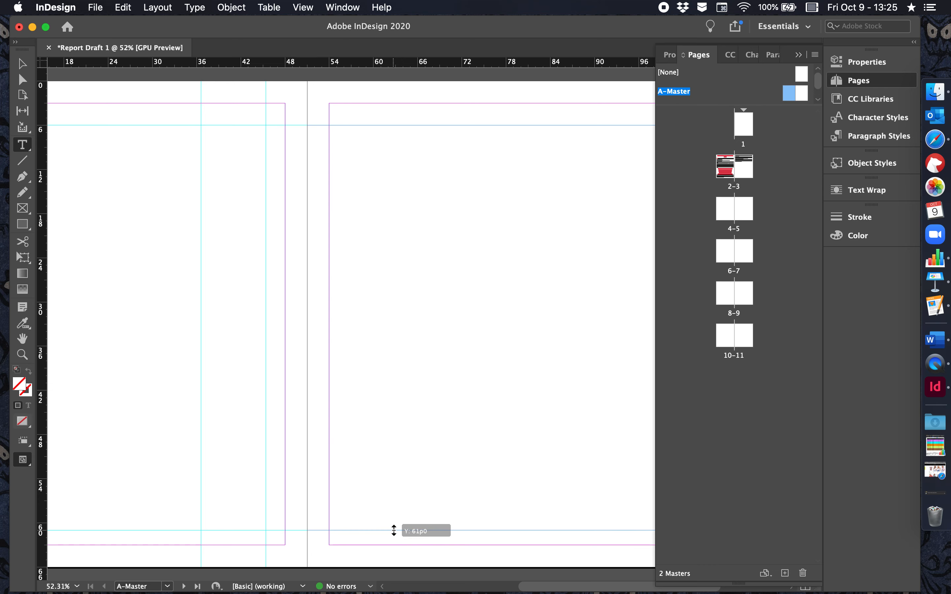
Place three vertical guides on the right page of the A-Master spread at about 56.5, 64.5 and 94.5 picas
drag(42, 436, 348, 452)
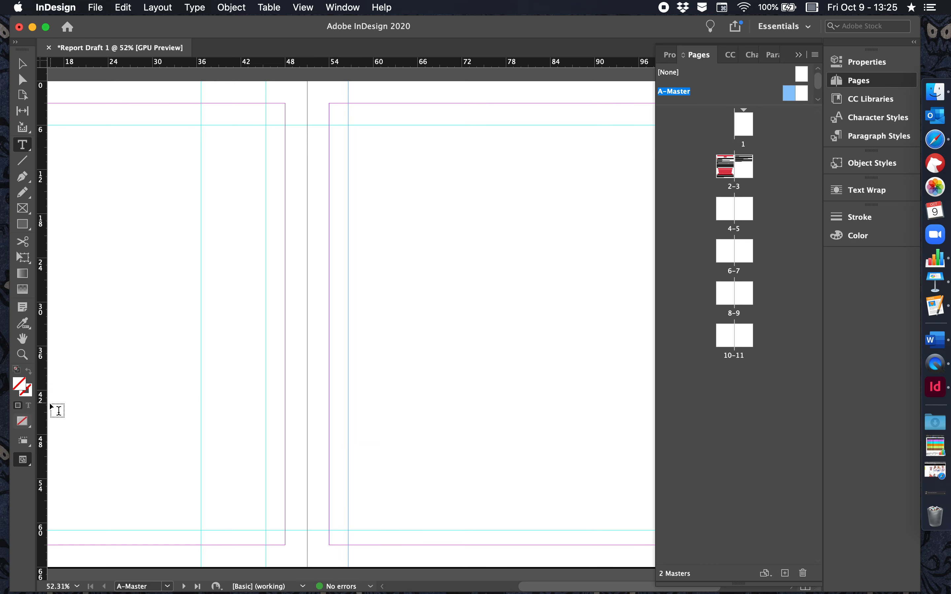
drag(43, 410, 407, 431)
drag(44, 412, 628, 441)
drag(545, 588, 509, 576)
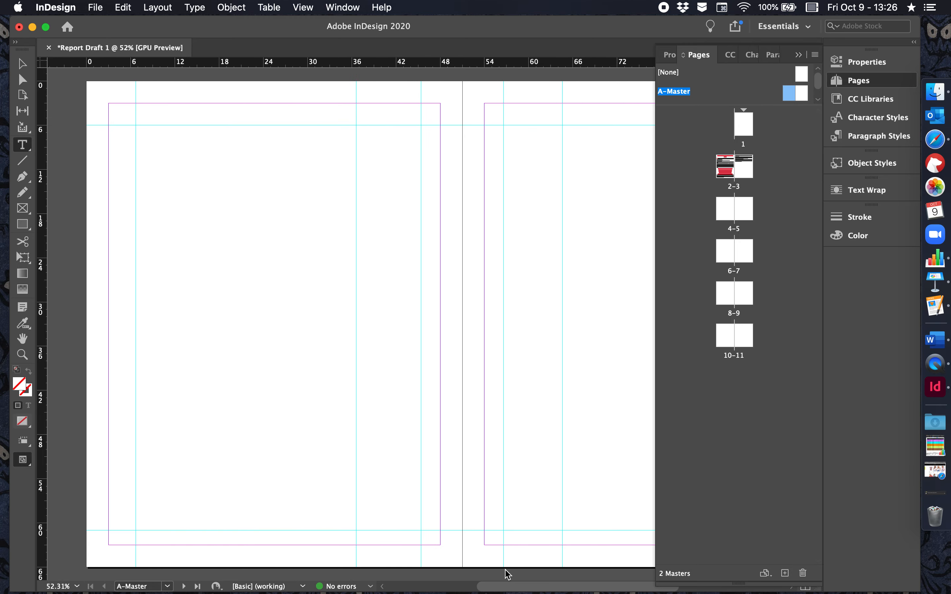
Open the pages 2-3 spread and apply the A-Master to both pages
double_click(732, 173)
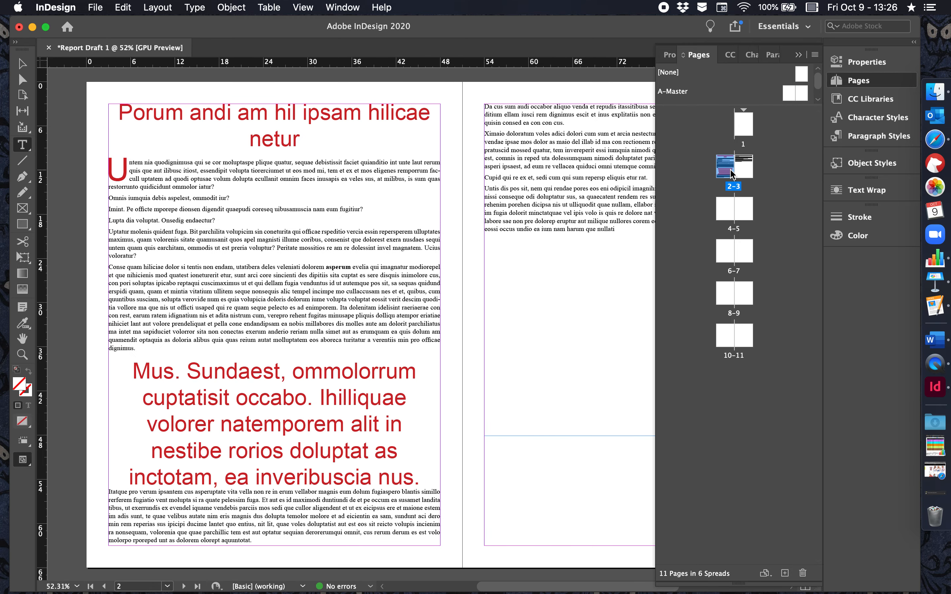
drag(791, 97, 727, 168)
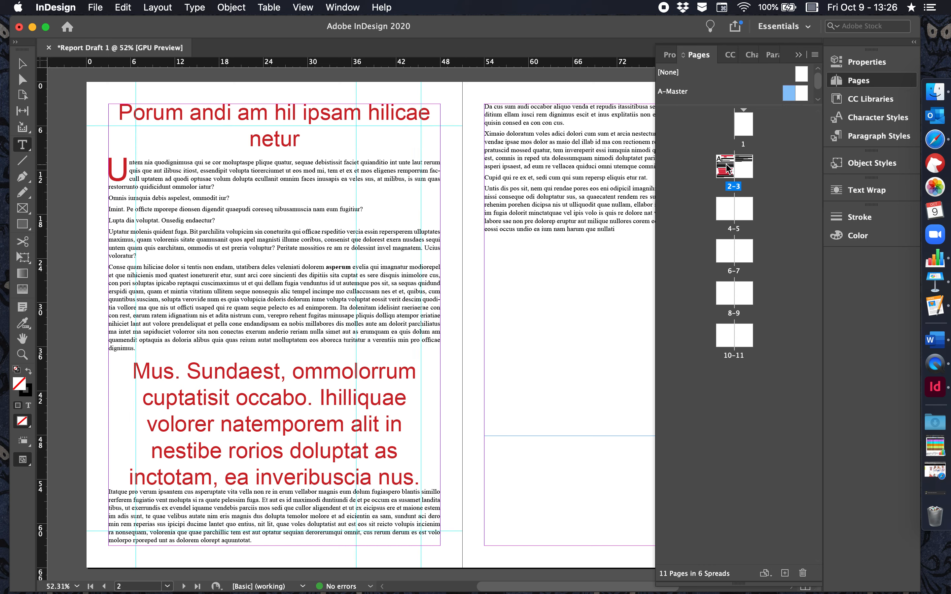
drag(800, 96, 747, 163)
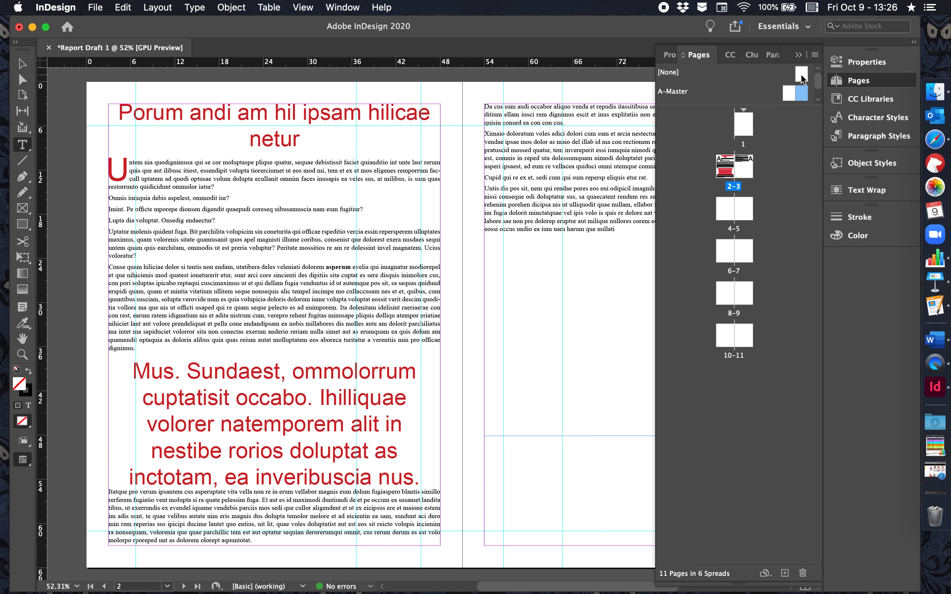
Switch page 2 to the [None] master and reapply the A-Master to it
drag(802, 77, 730, 173)
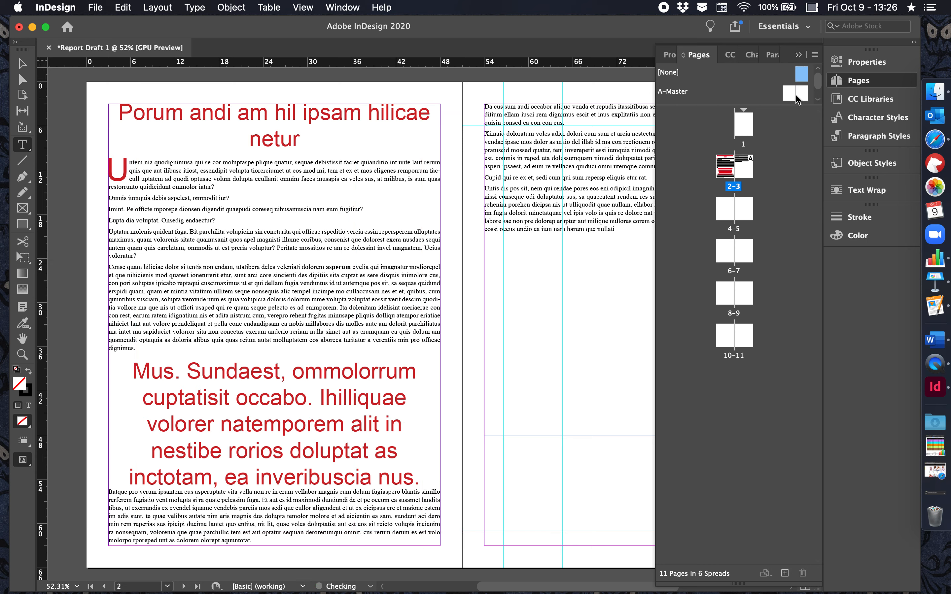
drag(789, 93, 730, 163)
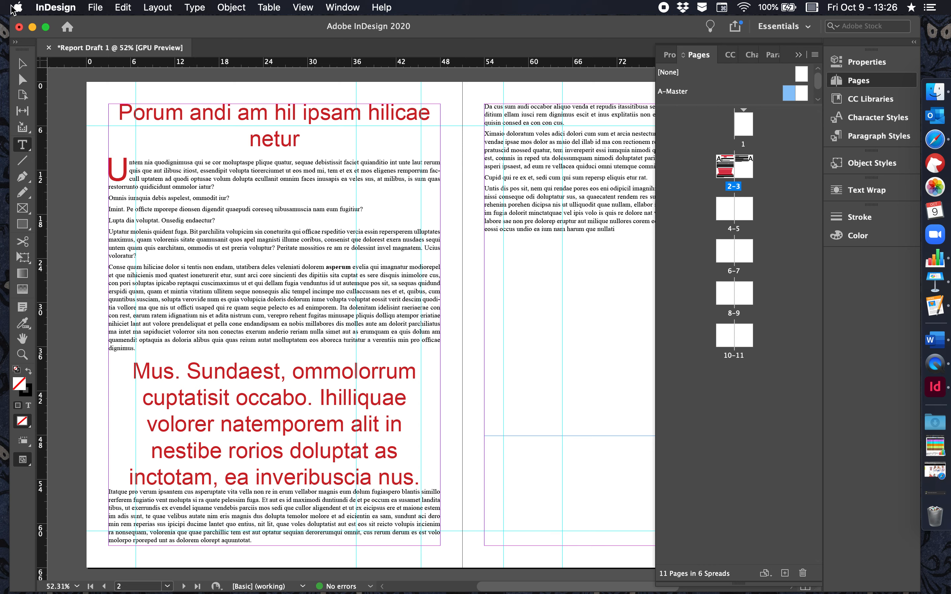
Move page 2's text frame to the upper and outer guides and resize its right and bottom edges to the guides
click(23, 62)
click(192, 320)
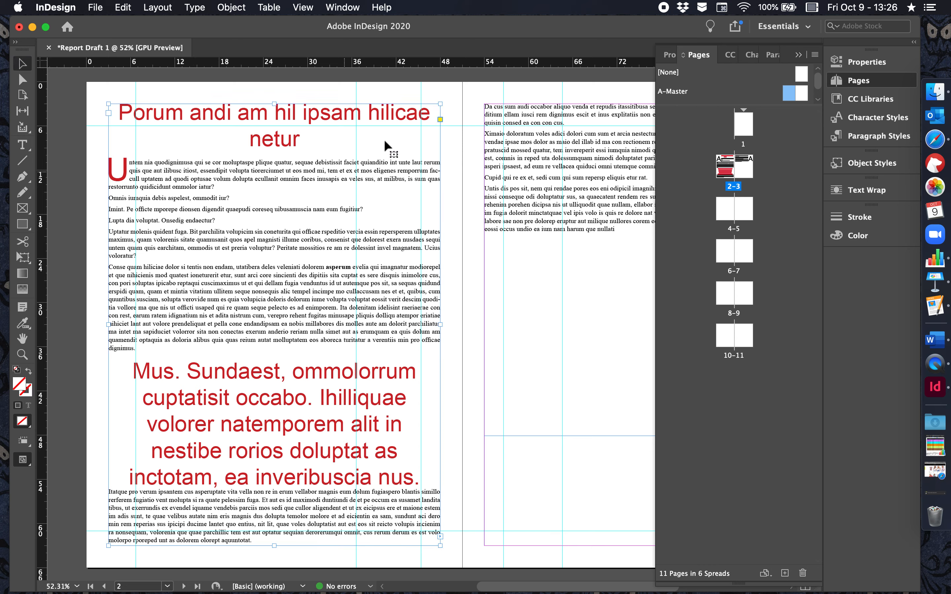
drag(442, 112, 350, 226)
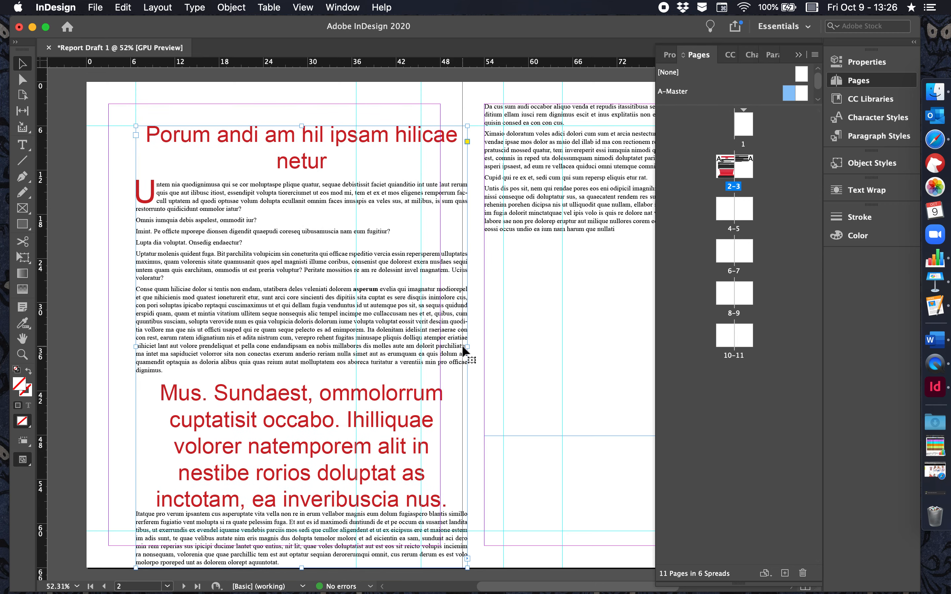
drag(469, 348, 356, 335)
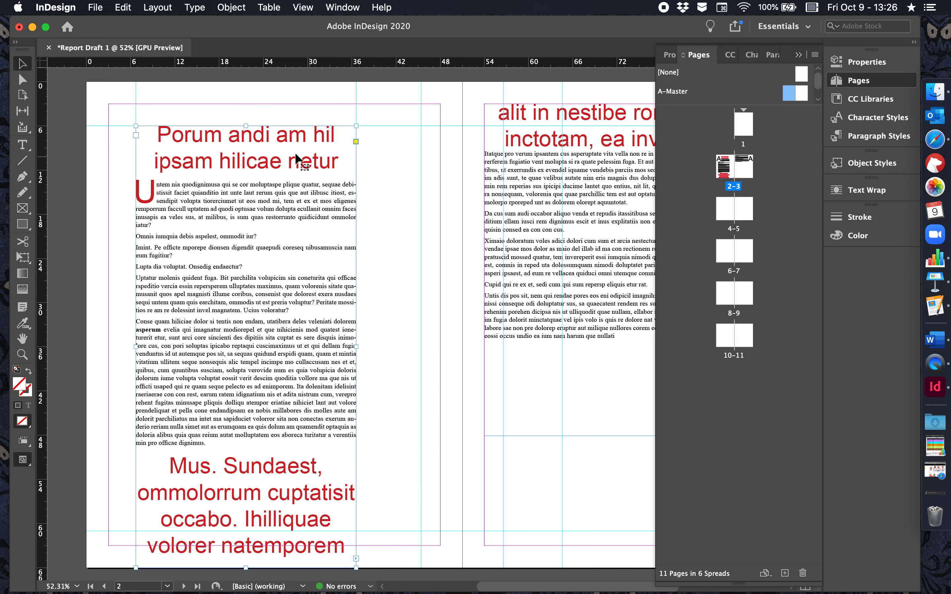
scroll(360, 331, down, 5)
drag(246, 410, 246, 371)
Move page 3's text frame to the upper guide and the 64.5-pica guide, and fit its right and bottom edges to the guides
scroll(381, 406, up, 9)
scroll(381, 406, right, 9)
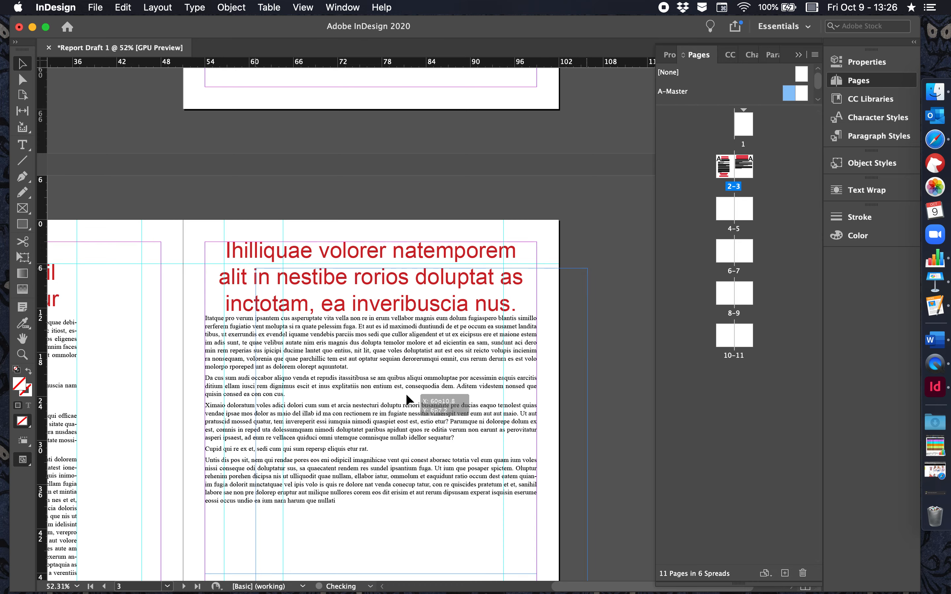
drag(423, 391, 431, 390)
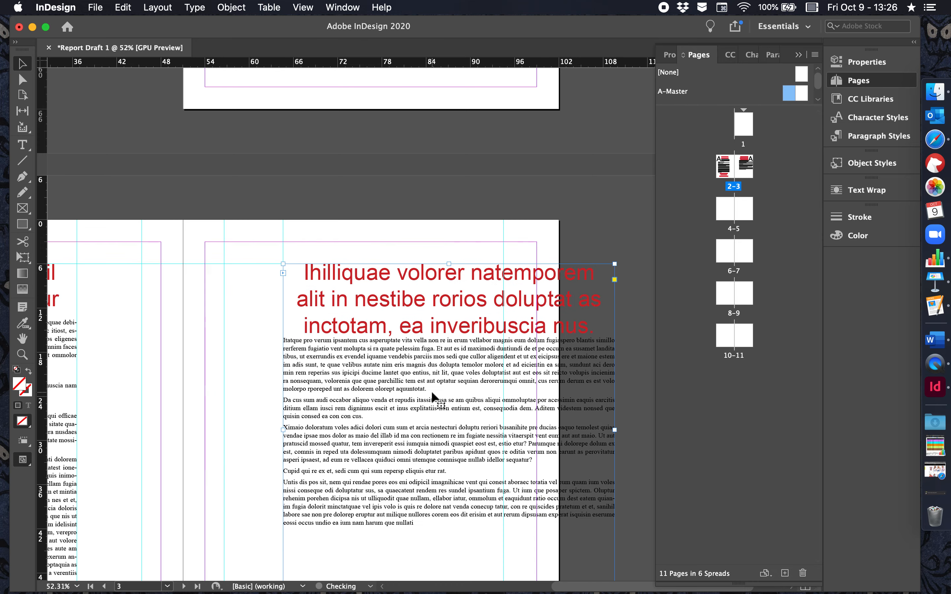
scroll(431, 391, down, 10)
scroll(432, 392, up, 5)
drag(615, 218, 503, 278)
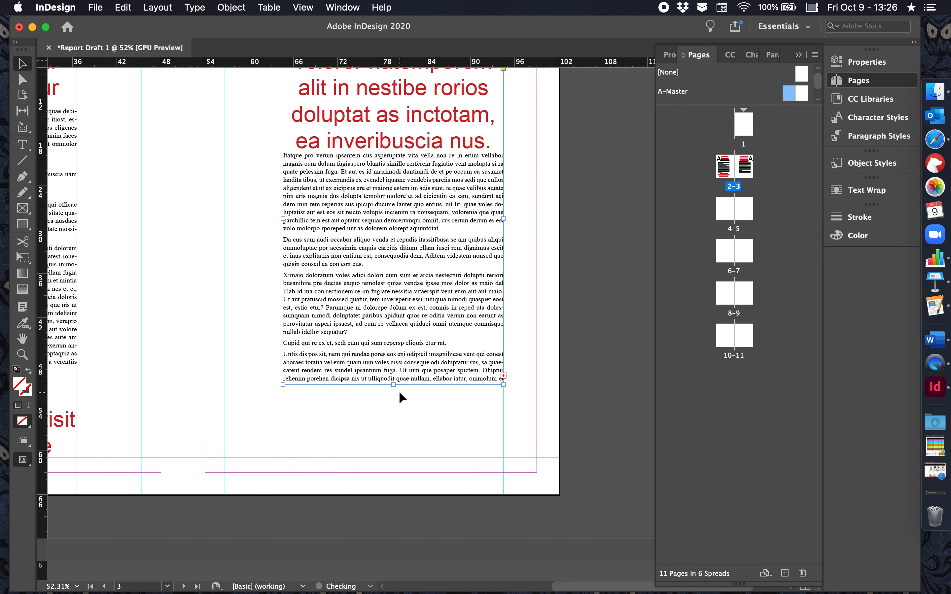
drag(393, 388, 399, 458)
scroll(377, 398, down, 1)
scroll(377, 398, up, 4)
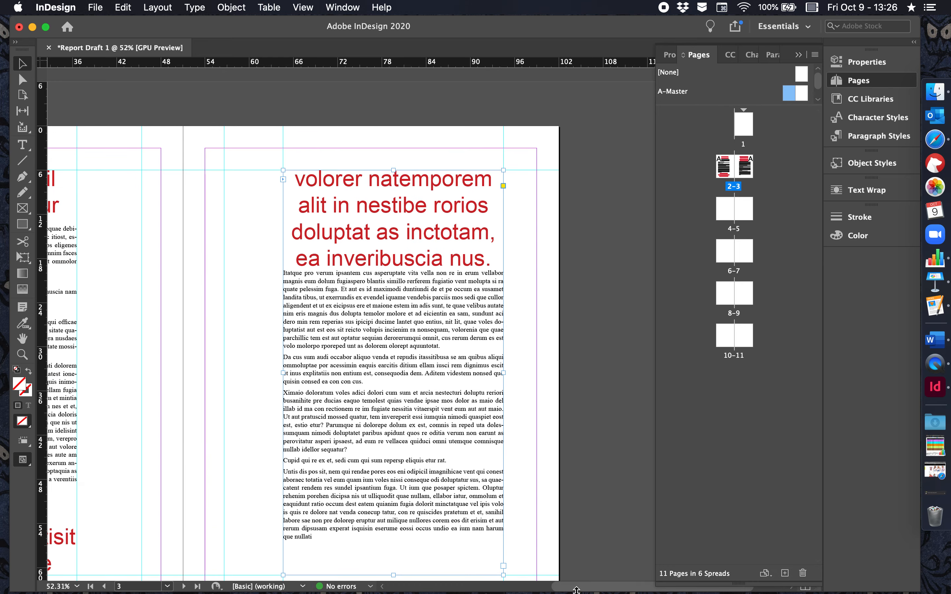
Remove the master from page 2 by applying [None], and assign the A-Master to the page again
drag(600, 587, 523, 573)
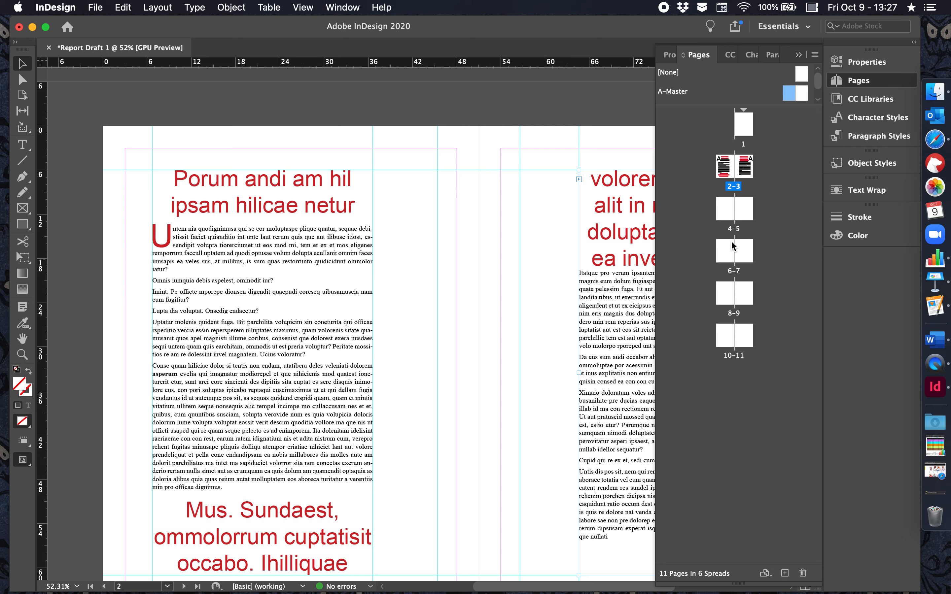
drag(807, 72, 724, 165)
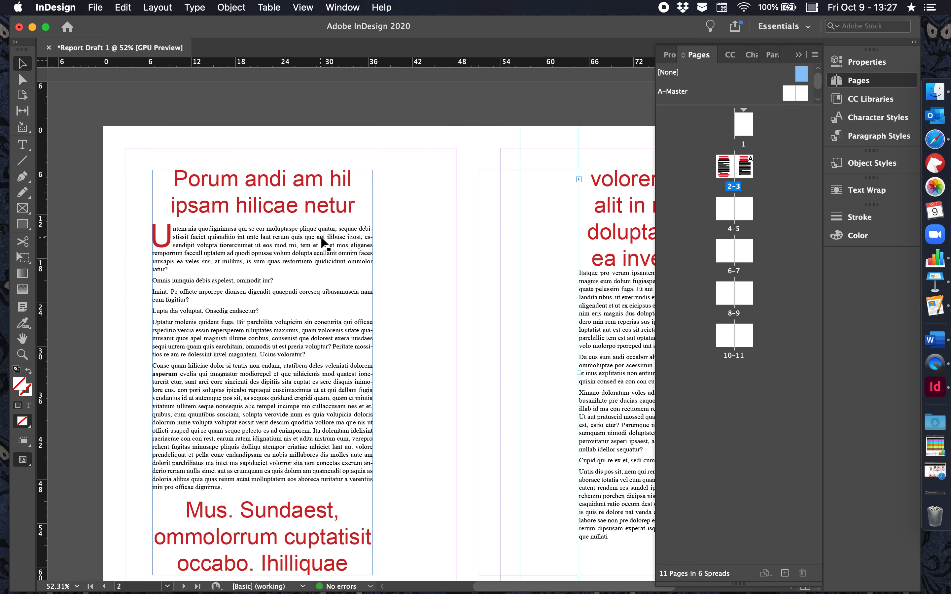
drag(791, 89, 724, 165)
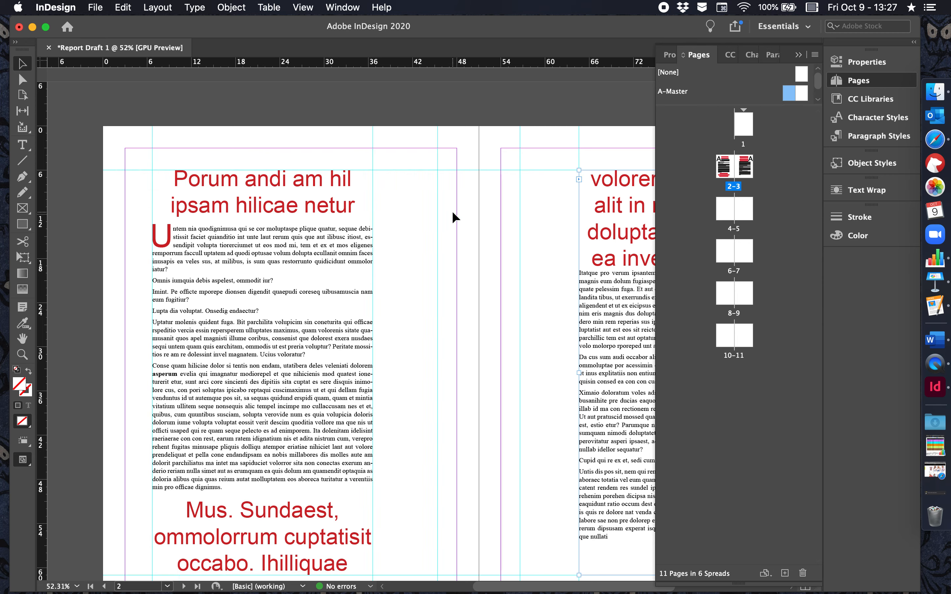
Open the A-Master spread and add a text frame about 45 picas wide along the left page's top margin, reading "Page"
double_click(790, 93)
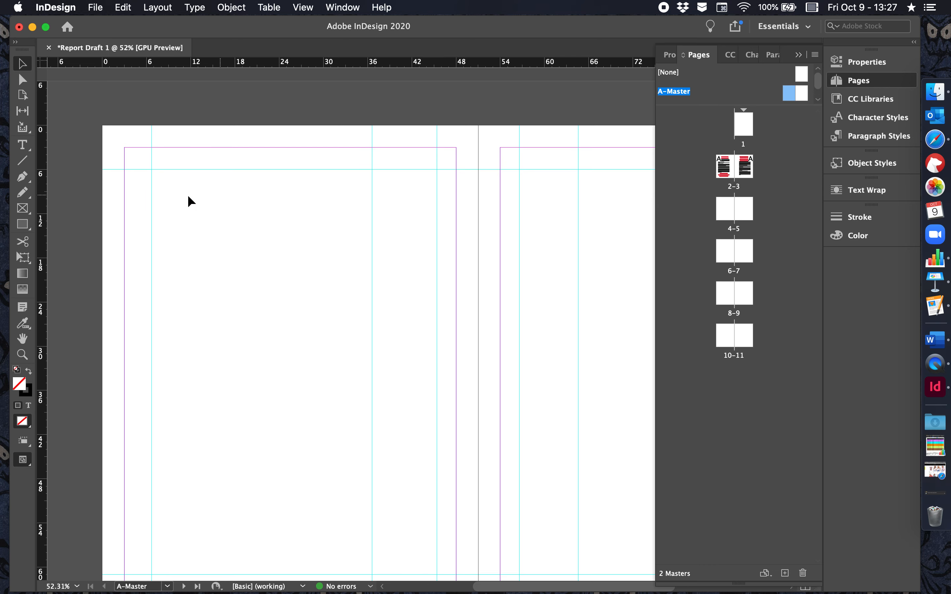
click(24, 146)
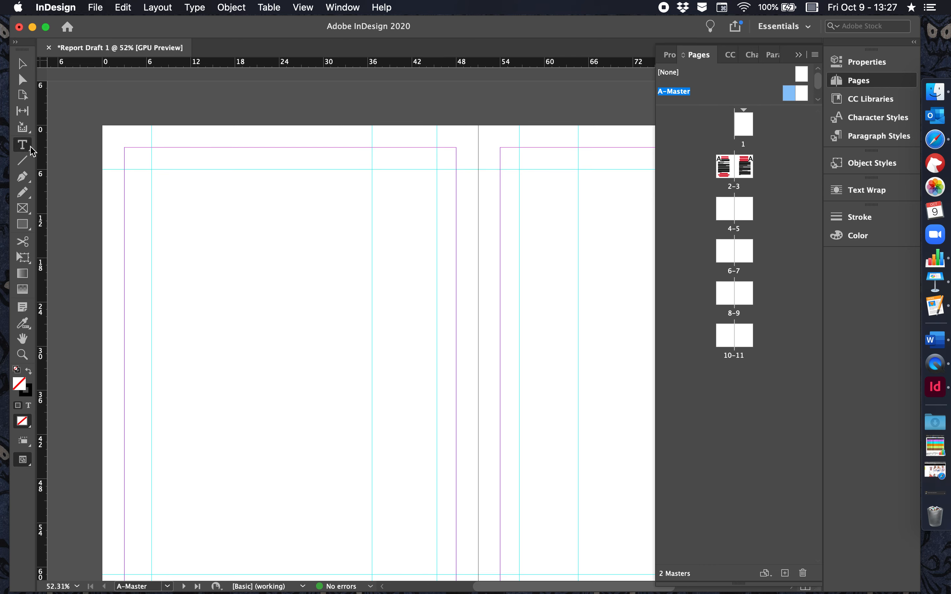
drag(125, 148, 455, 160)
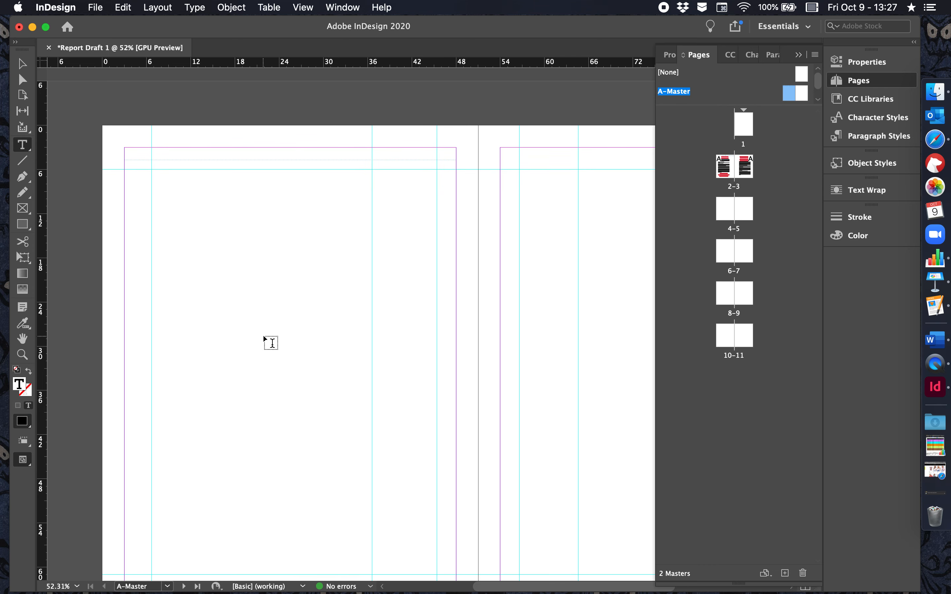
text(PAge)
key(BackSpace)
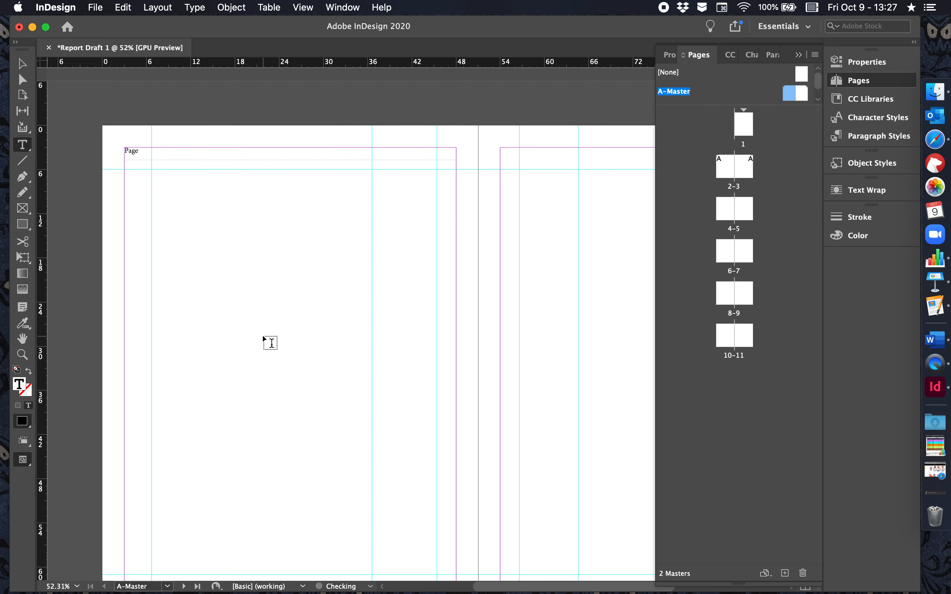
Insert a Current Page Number marker after "Page" in the left page's header
click(96, 7)
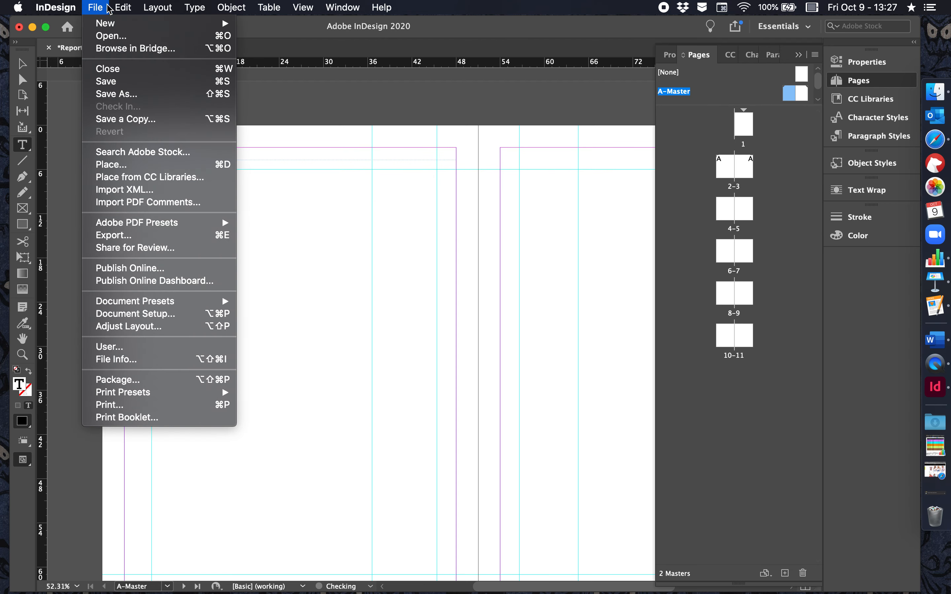
mouse_move(216, 10)
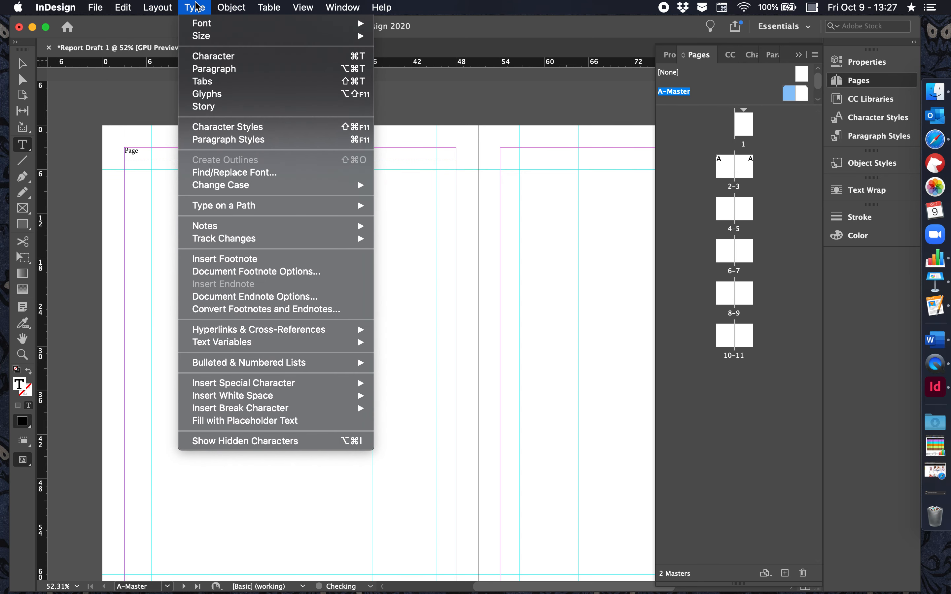
mouse_move(287, 392)
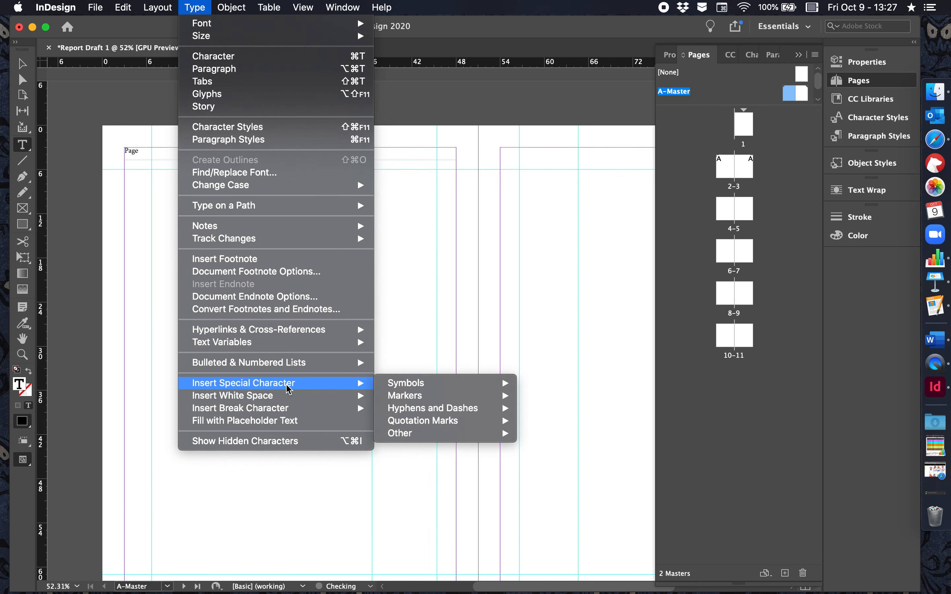
mouse_move(447, 400)
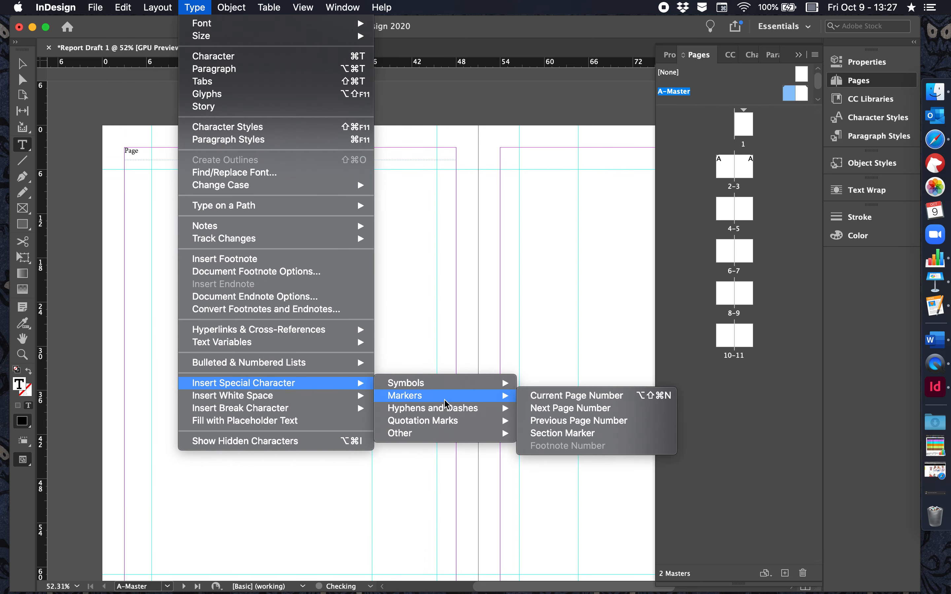
click(587, 400)
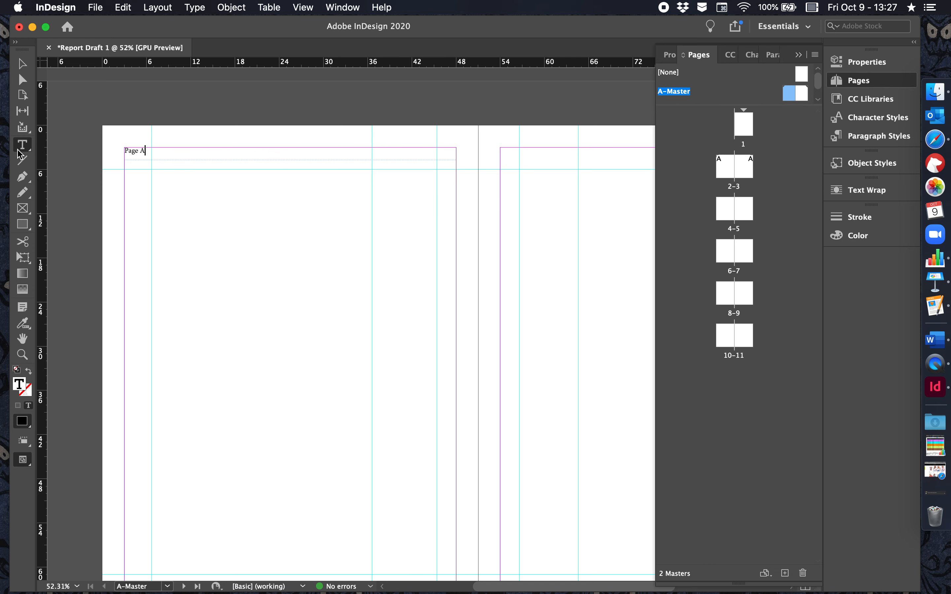
Move the left page's header frame along the top margin until its left edge meets the outer vertical guide
click(23, 81)
click(144, 164)
drag(143, 164, 153, 163)
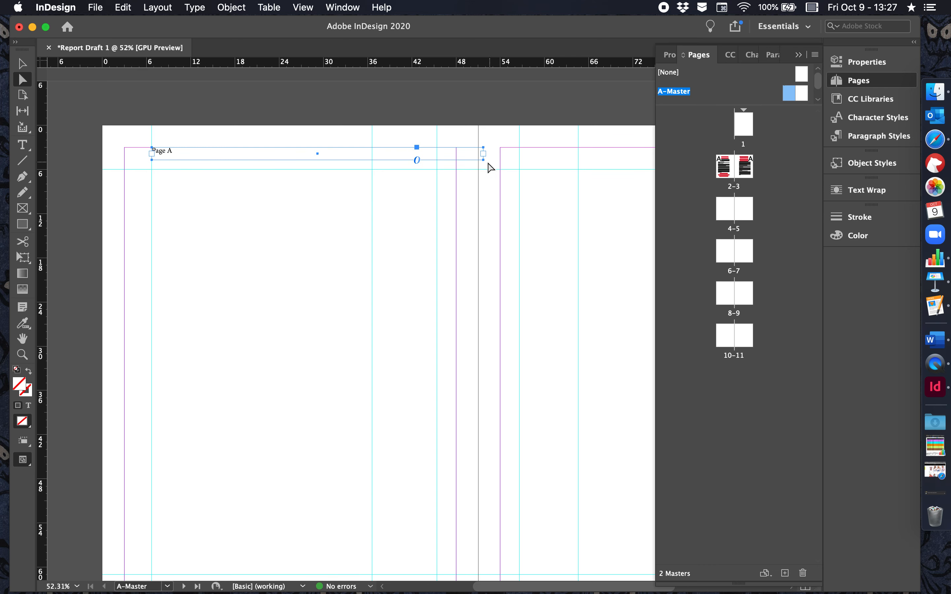
drag(484, 162, 439, 165)
drag(105, 160, 152, 160)
Append "- CRS Report" after the page number marker in the left page's header
click(340, 145)
click(220, 149)
double_click(223, 156)
text(- CRS Report)
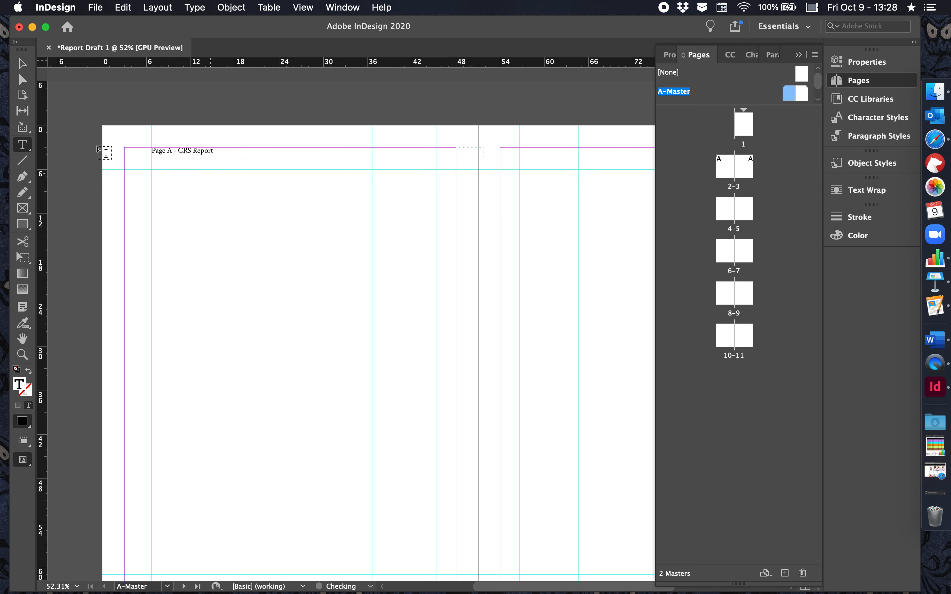
Narrow the header frame to the left page's inner margin and paste a copy atop the right page, ending at its outer guide
click(22, 64)
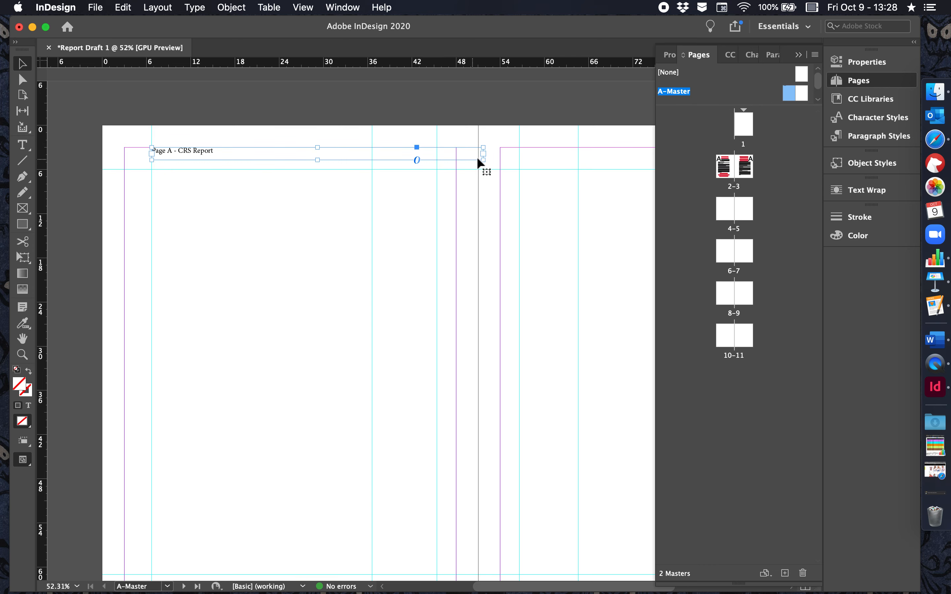
drag(484, 160, 456, 161)
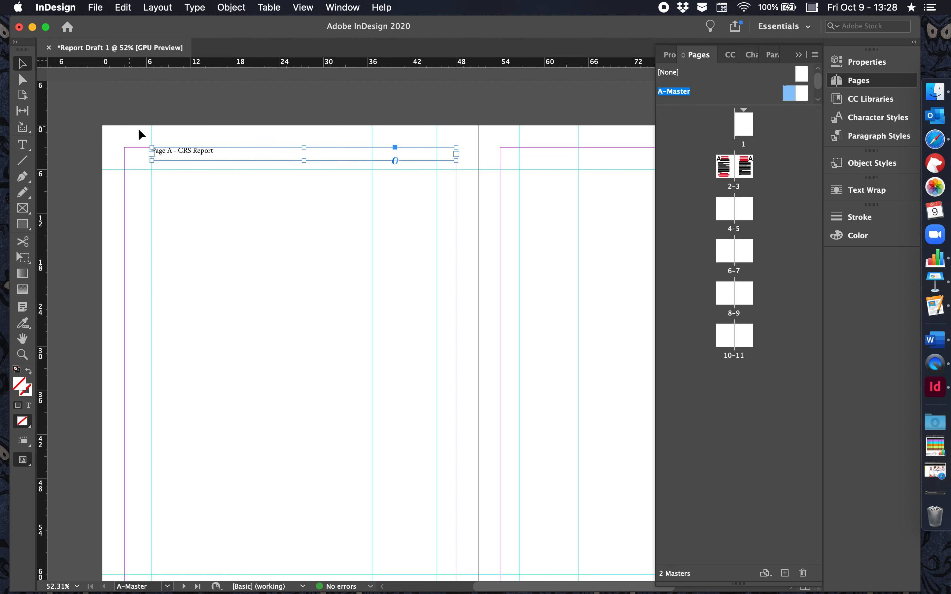
drag(535, 588, 608, 576)
key(super+v)
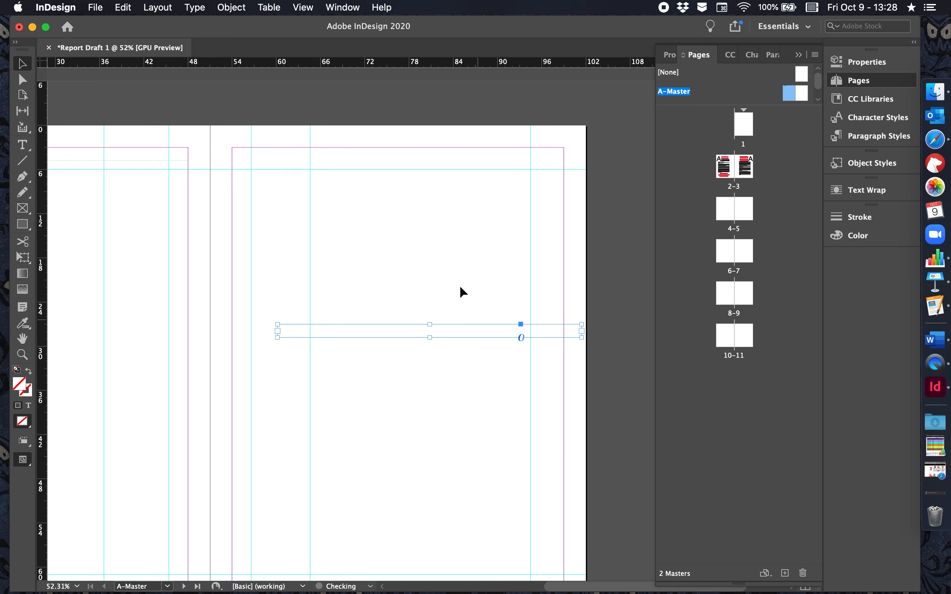
drag(416, 332, 366, 155)
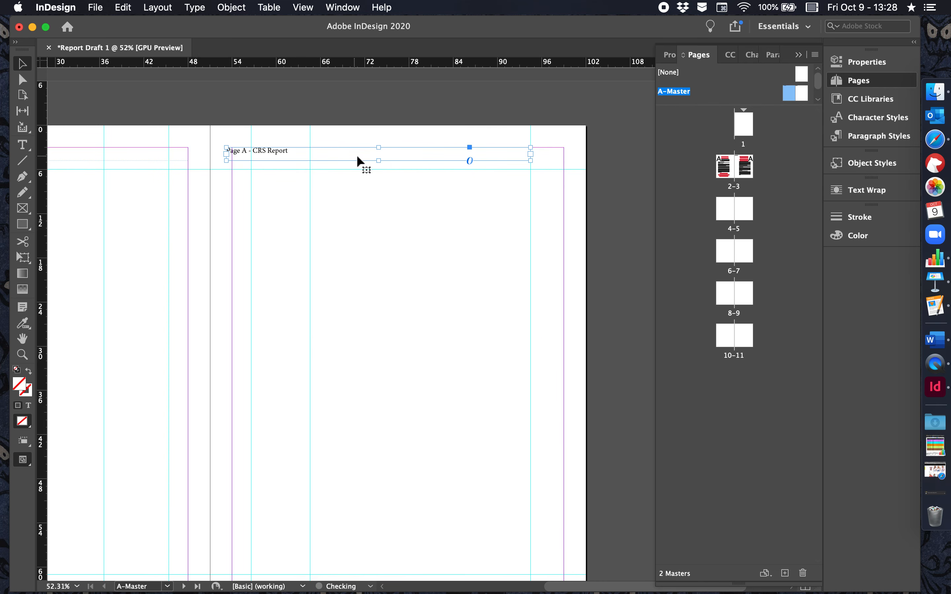
Switch to the Essentials Classic workspace and right-align the right page's header text
double_click(362, 153)
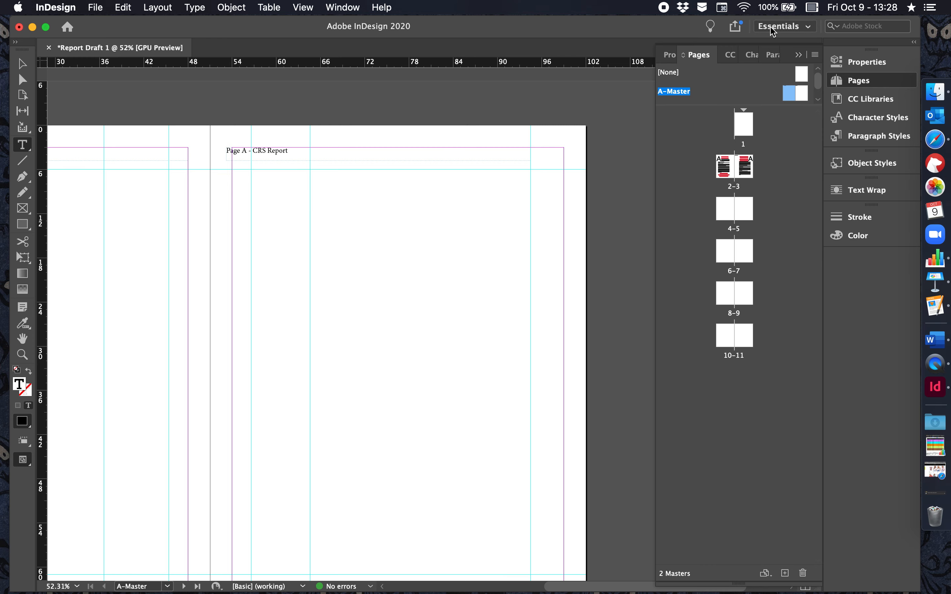
click(784, 26)
click(792, 76)
click(745, 48)
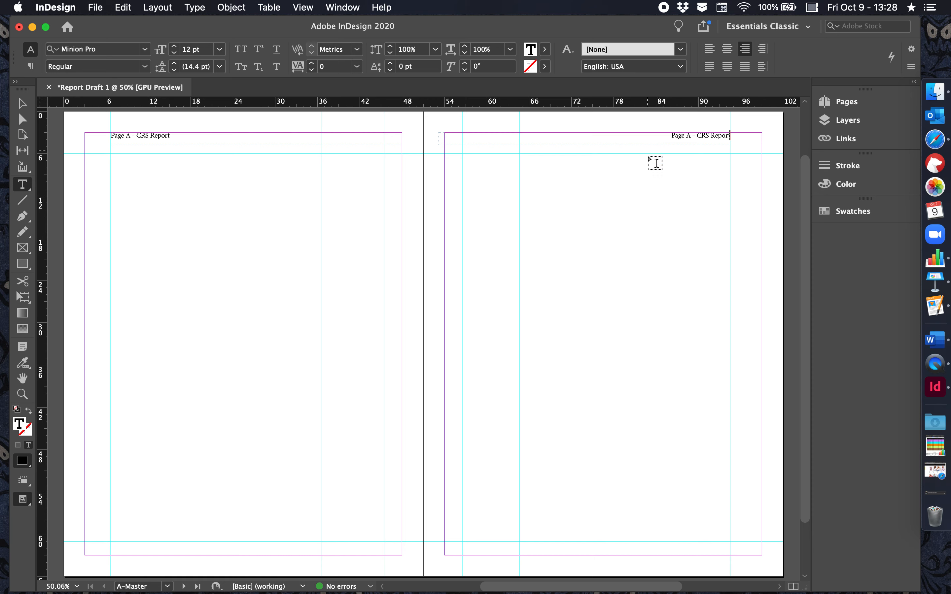
Replace the right page's header text with "CRS Report - Page A"
drag(695, 137, 747, 142)
key(BackSpace)
text(CRS Report - Page A)
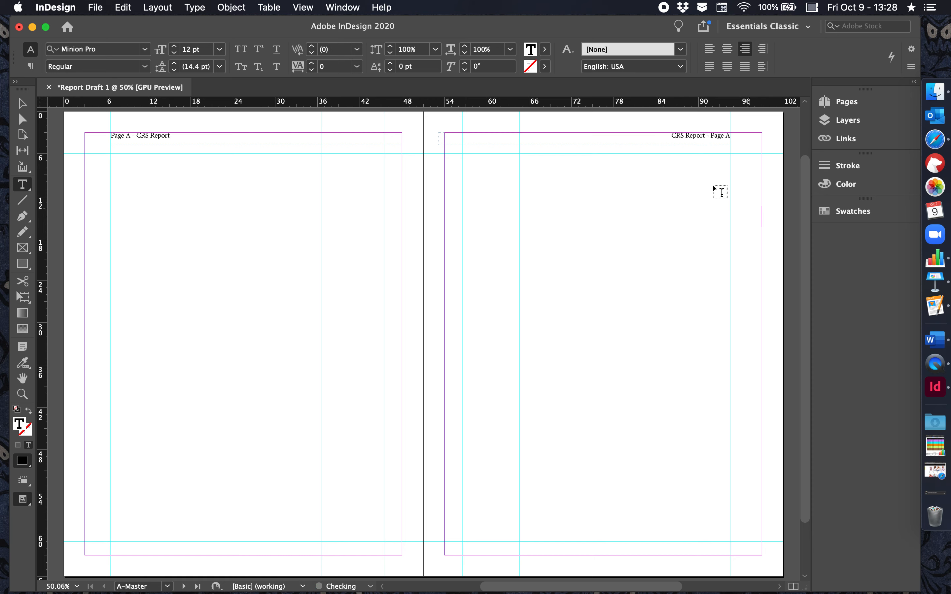
Leave the master spread and open pages 2-3 to check the page-number headers on both pages
click(560, 281)
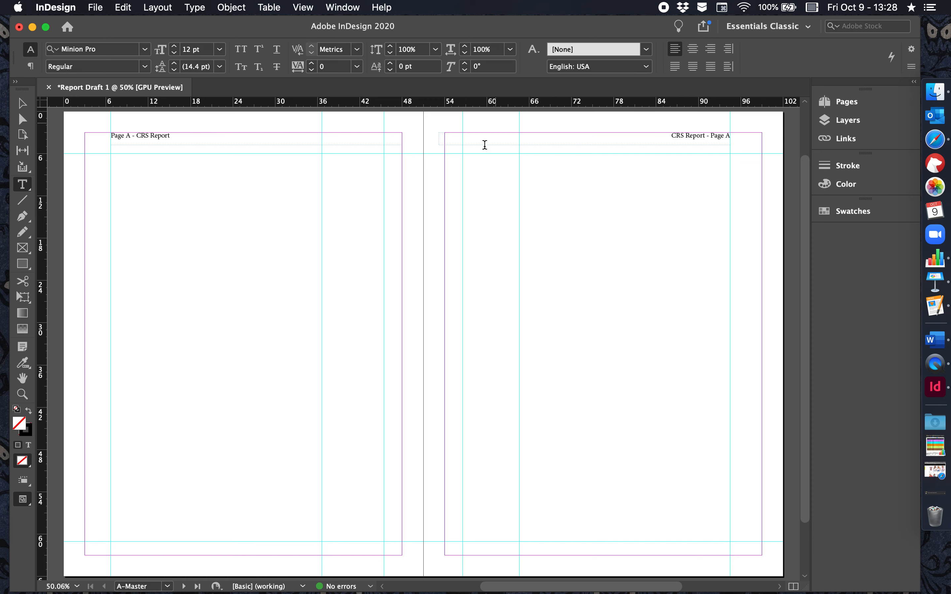
click(840, 107)
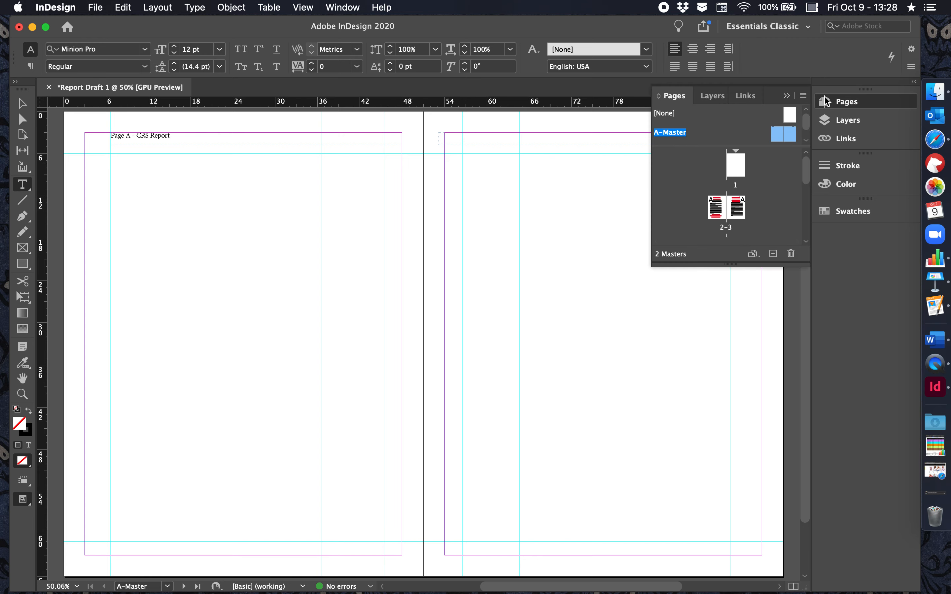
double_click(716, 212)
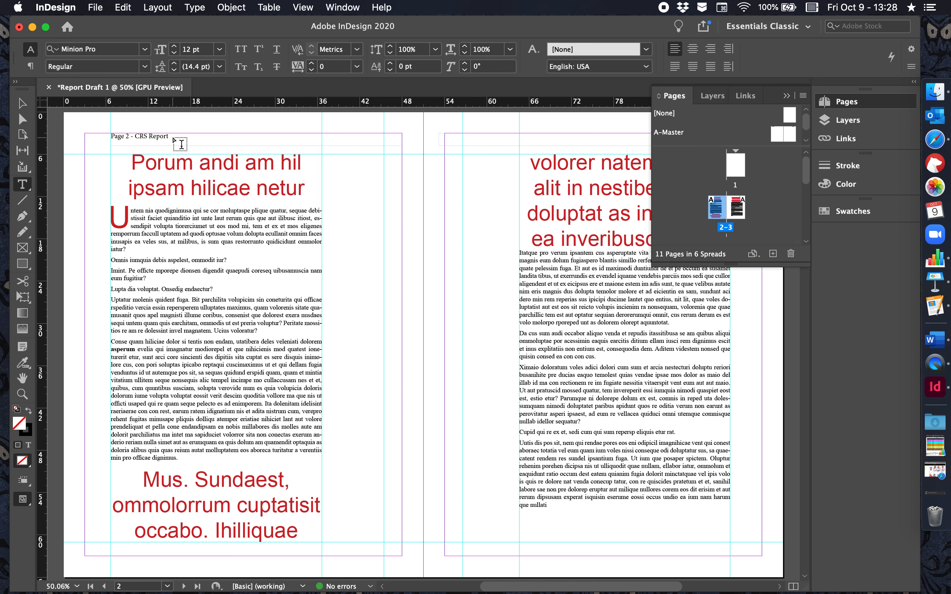
drag(500, 576, 513, 579)
click(786, 96)
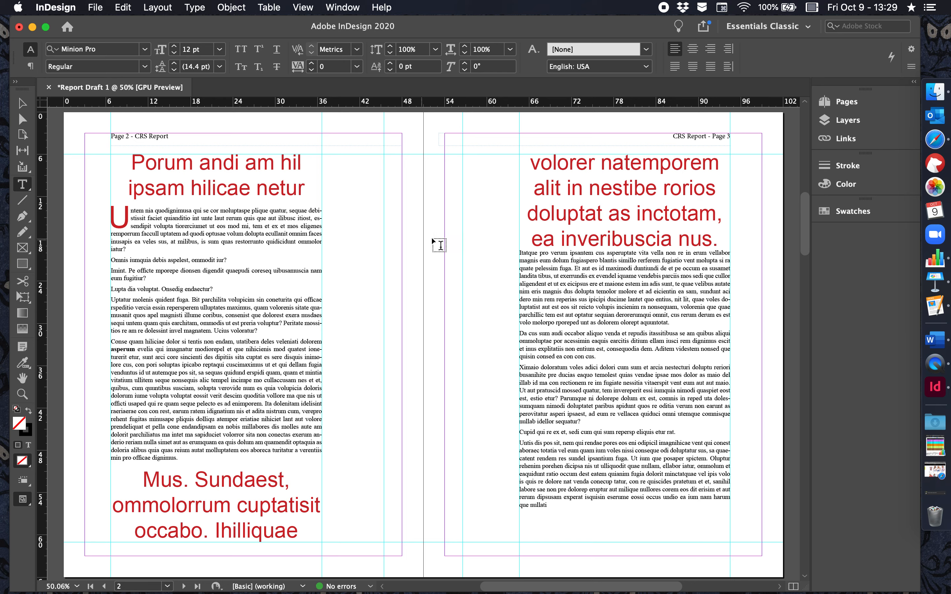
Insert a blank two-page spread between page 1 and the first report text spread
click(830, 106)
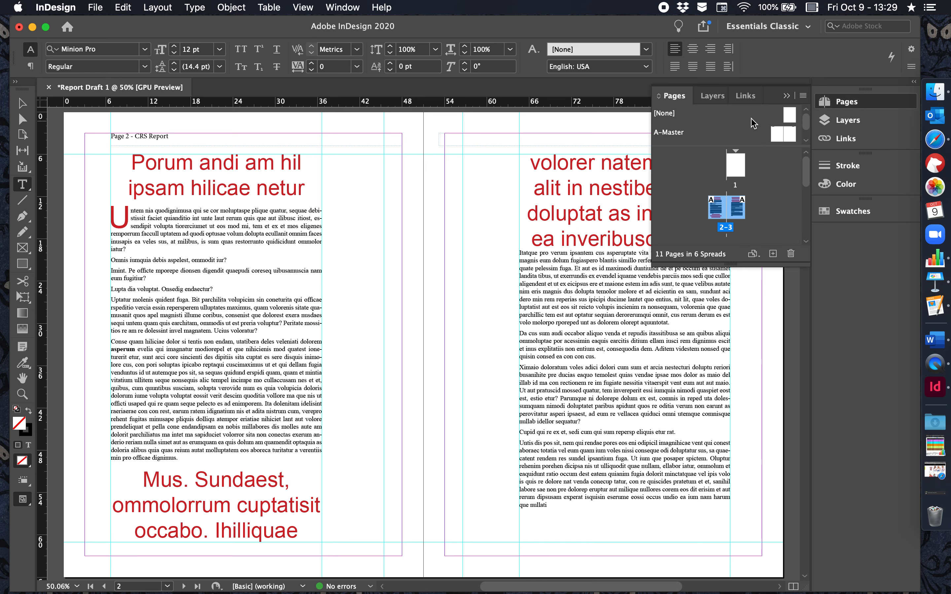
drag(780, 136, 692, 170)
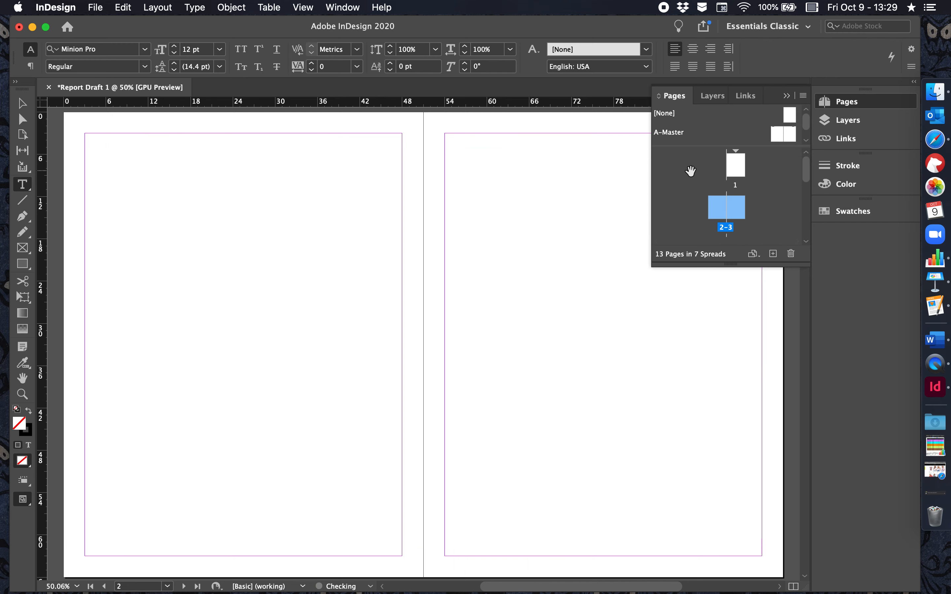
click(685, 186)
scroll(735, 208, down, 2)
Go to the text spread on pages 4-5 and check the page numbers in both headers
double_click(717, 221)
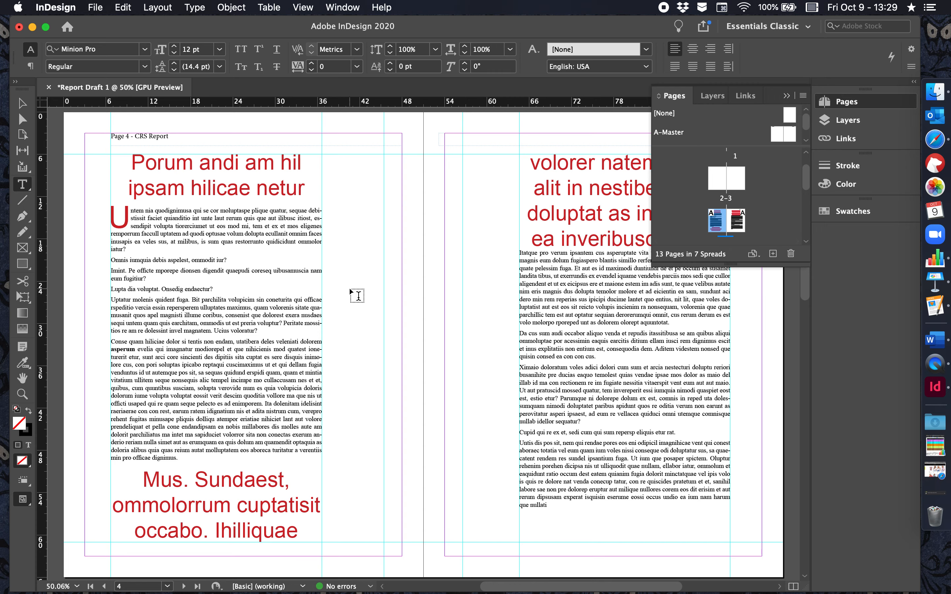
scroll(349, 287, up, 10)
scroll(354, 288, down, 12)
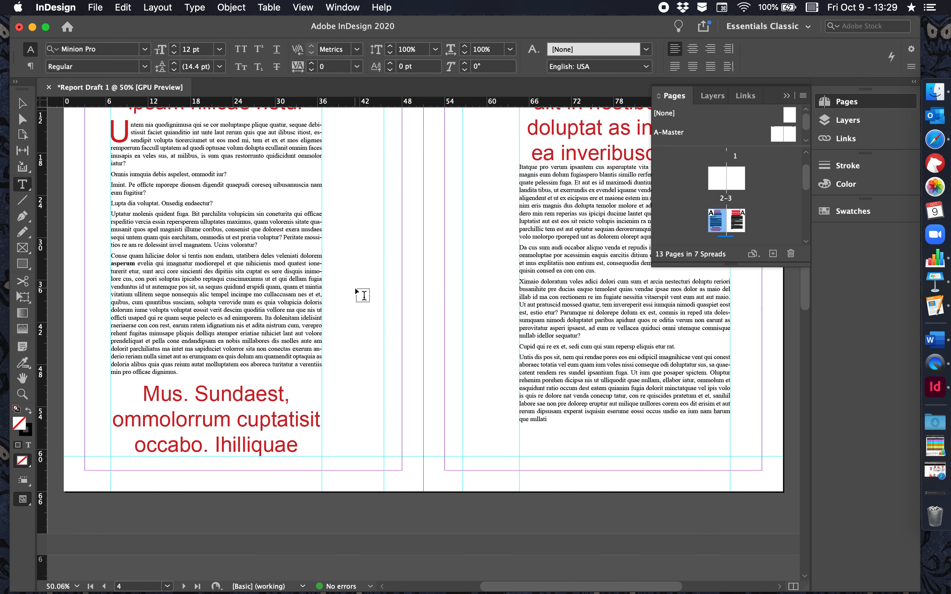
scroll(363, 296, up, 10)
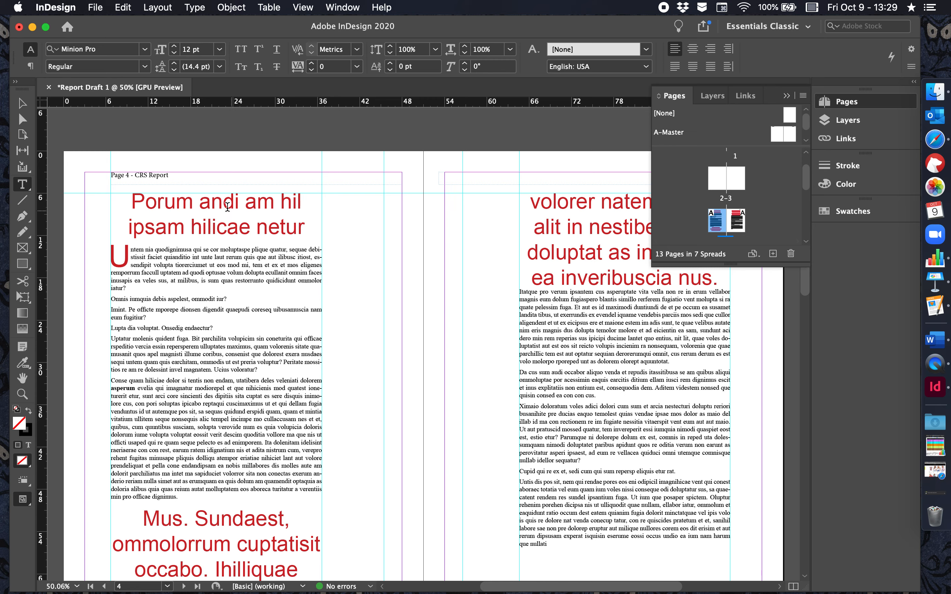
click(785, 96)
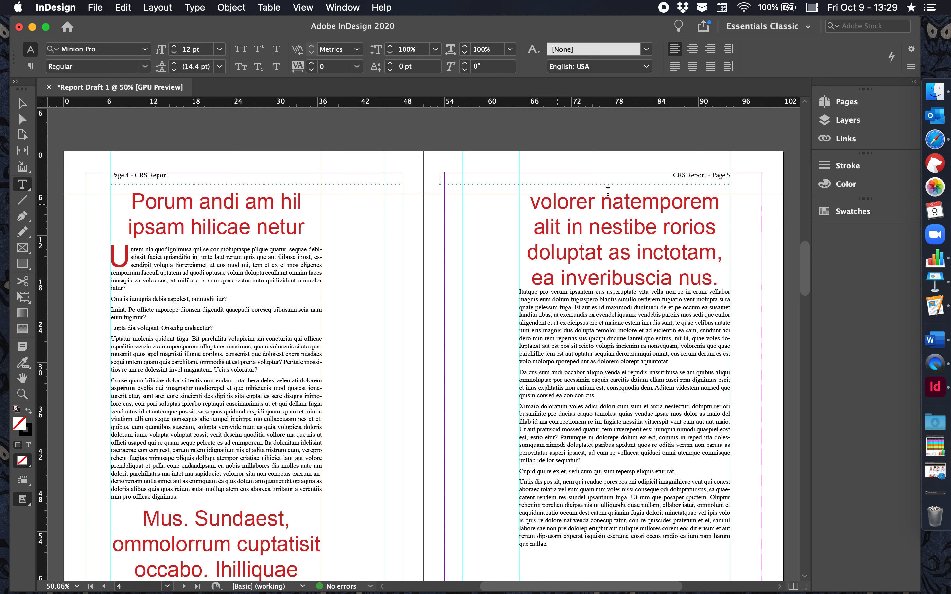
Try the [None] master on page 4 and reapply A-Master to that page
click(845, 101)
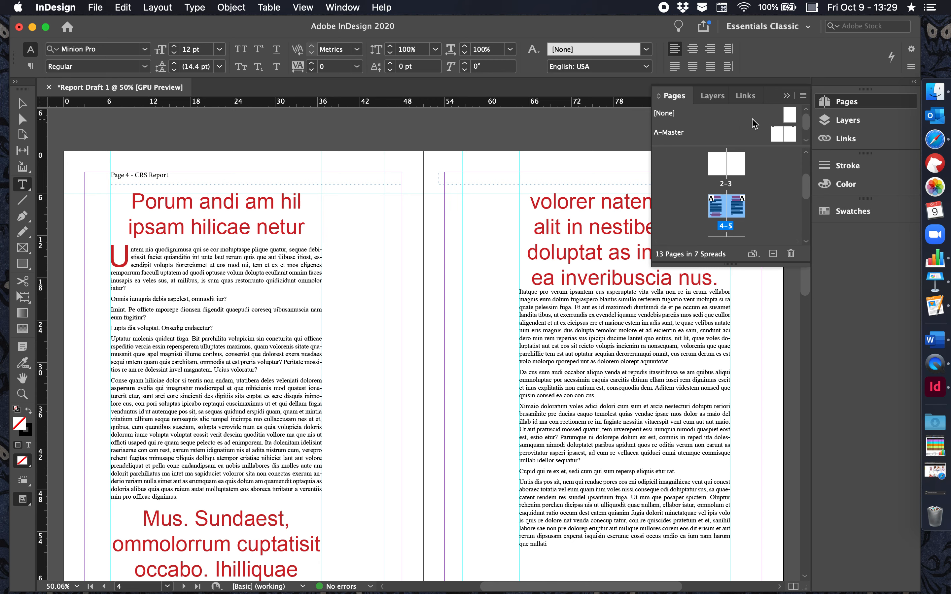
drag(795, 118, 716, 206)
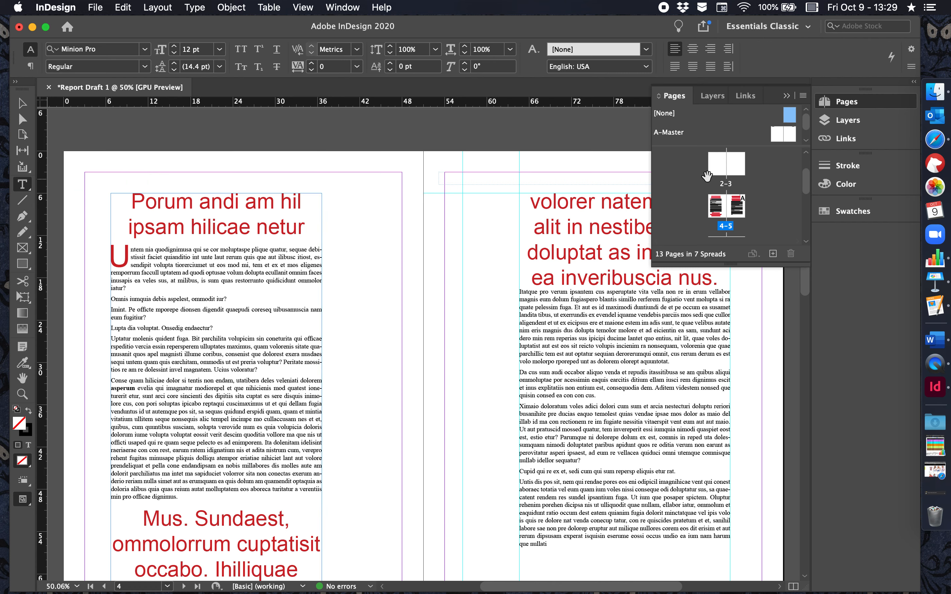
drag(772, 134, 716, 207)
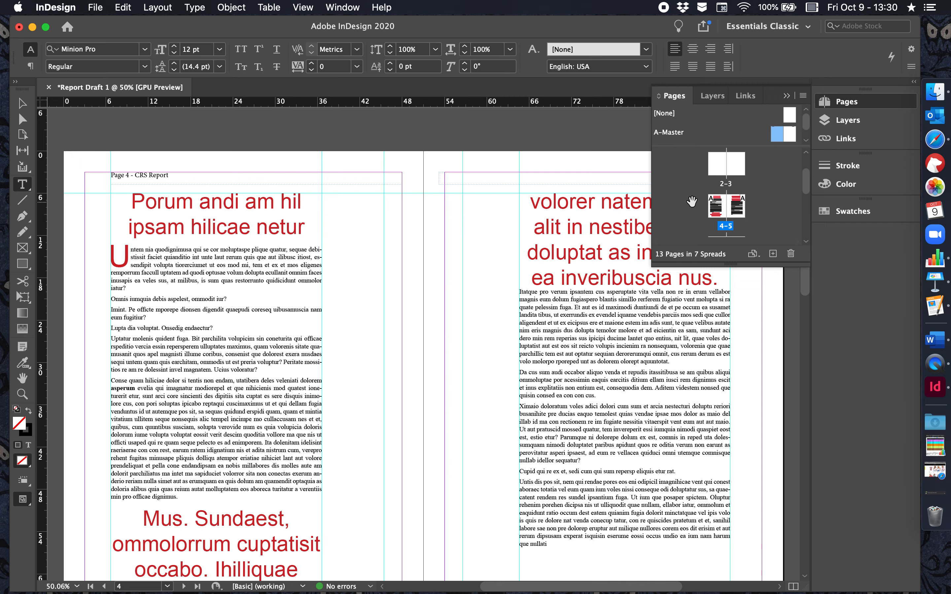
View page 4 and page 5 of the spread, ending on page 4
double_click(716, 208)
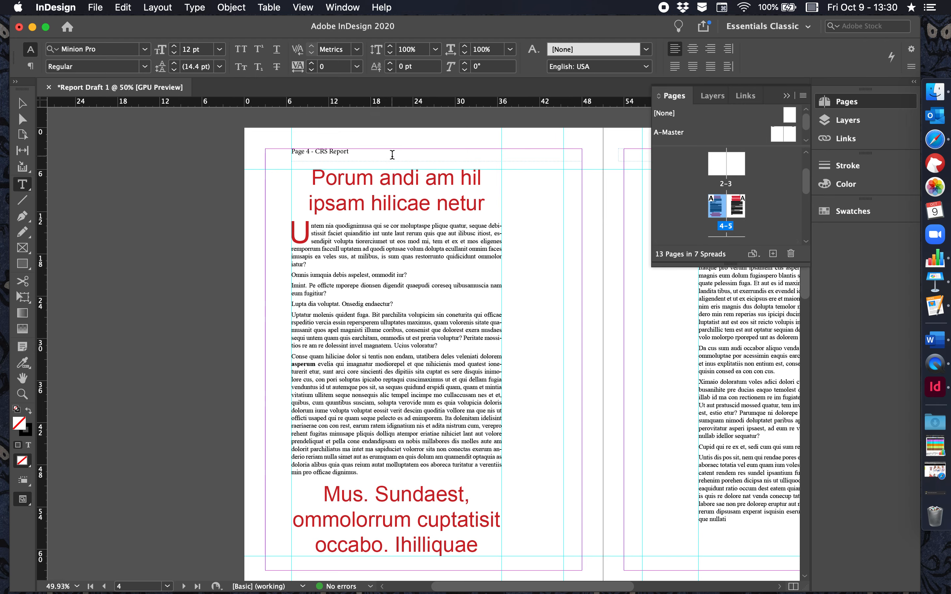
double_click(735, 203)
double_click(714, 206)
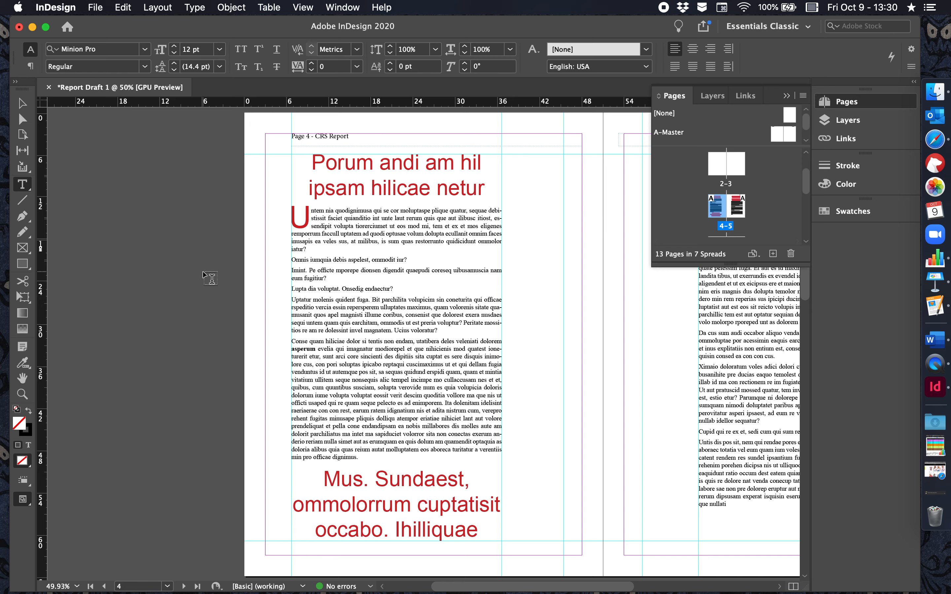
Select single words in page 4's paragraph beginning "Uptatur molenis" and put the text cursor before "vercia"
click(372, 299)
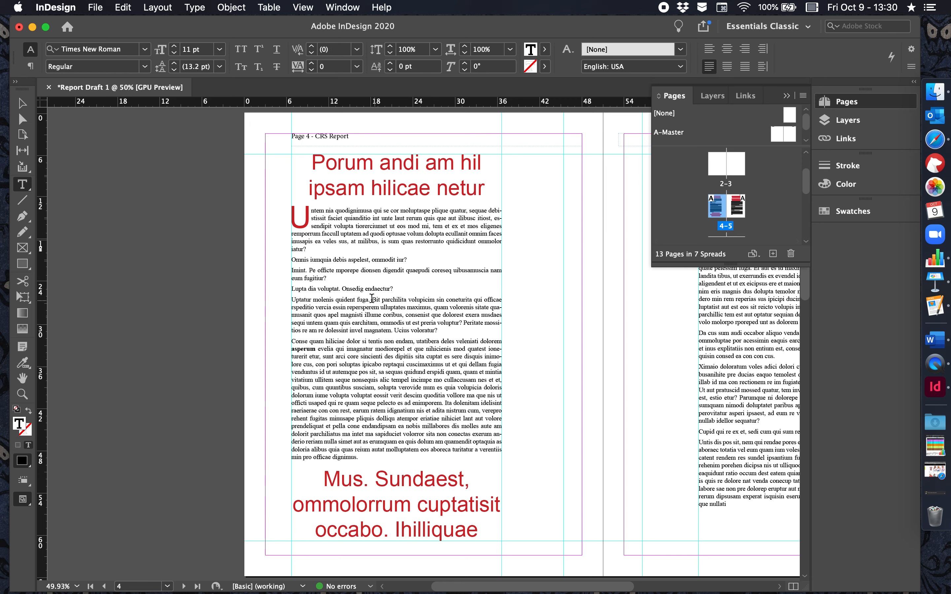
double_click(426, 316)
click(426, 315)
click(417, 316)
double_click(418, 316)
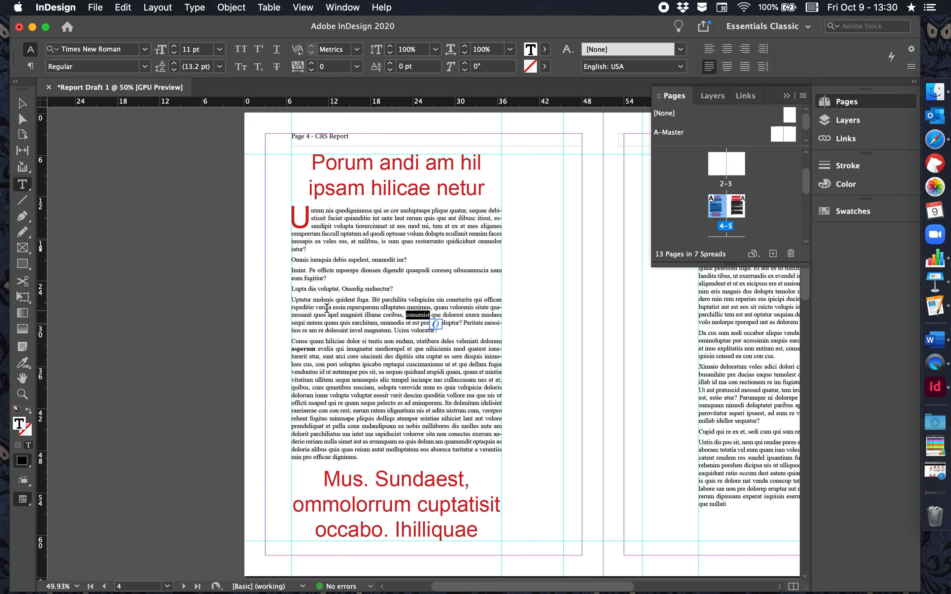
click(326, 308)
double_click(326, 307)
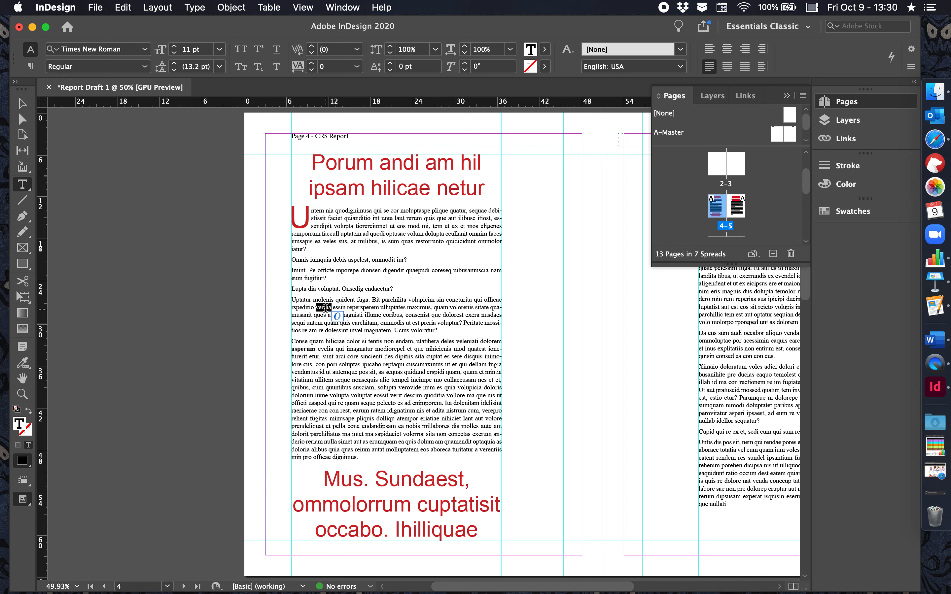
click(316, 307)
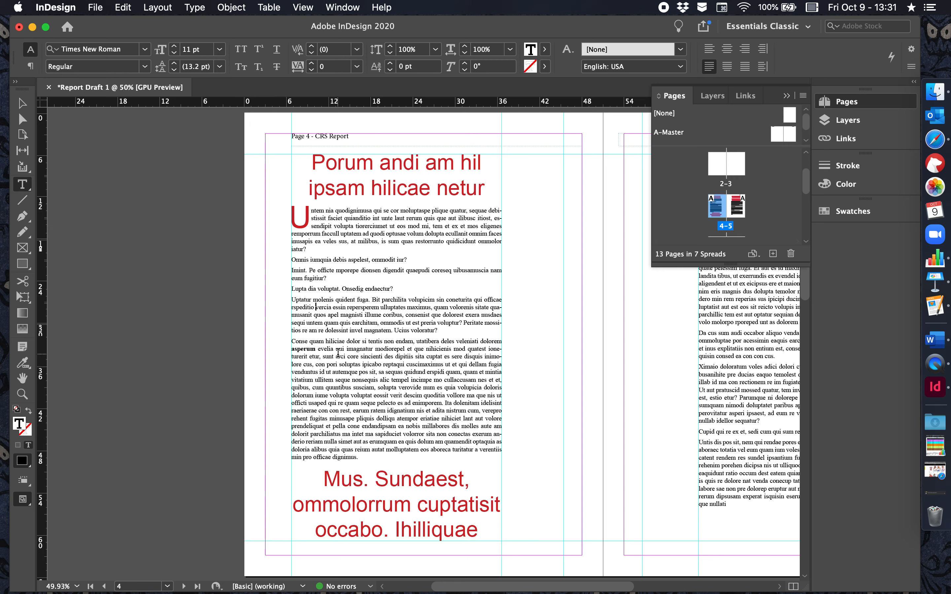
Try an extra paragraph break after "Ucius voloratur?" on page 4 and remove it again
click(454, 330)
key(Return)
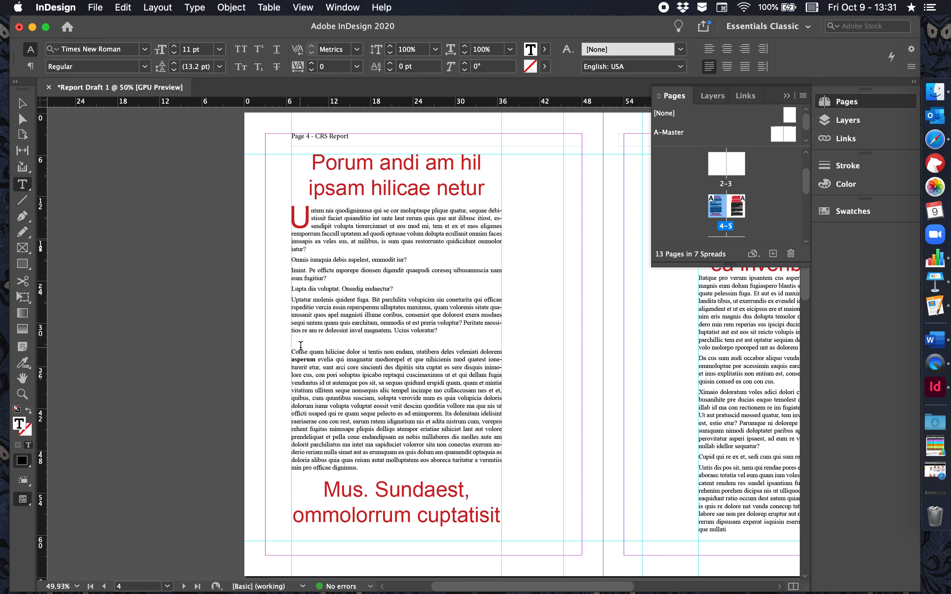
click(313, 346)
click(319, 339)
key(BackSpace)
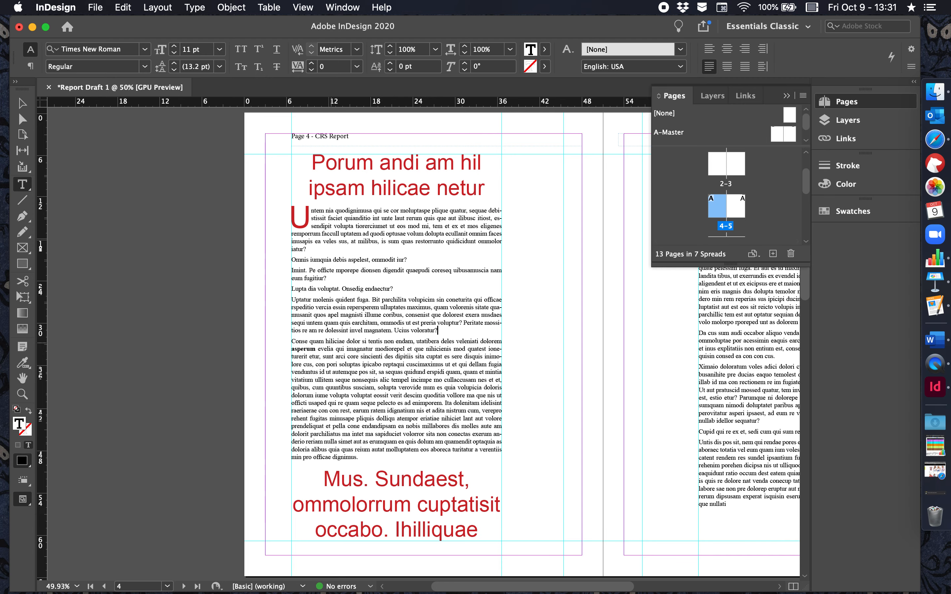